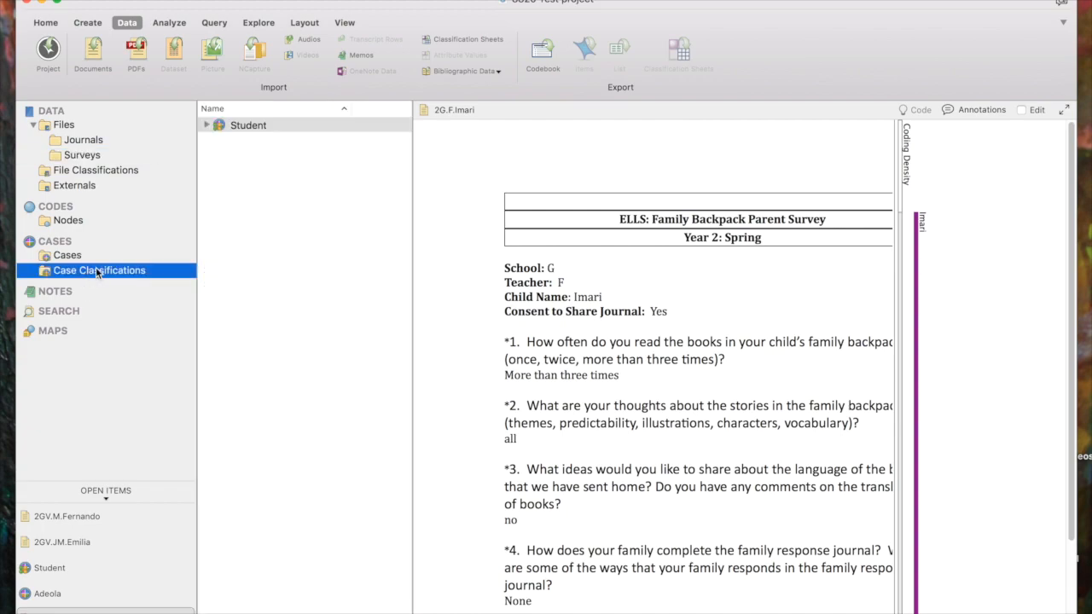
- Expand the Student case classification and open its list of attributes
left_click(205, 124)
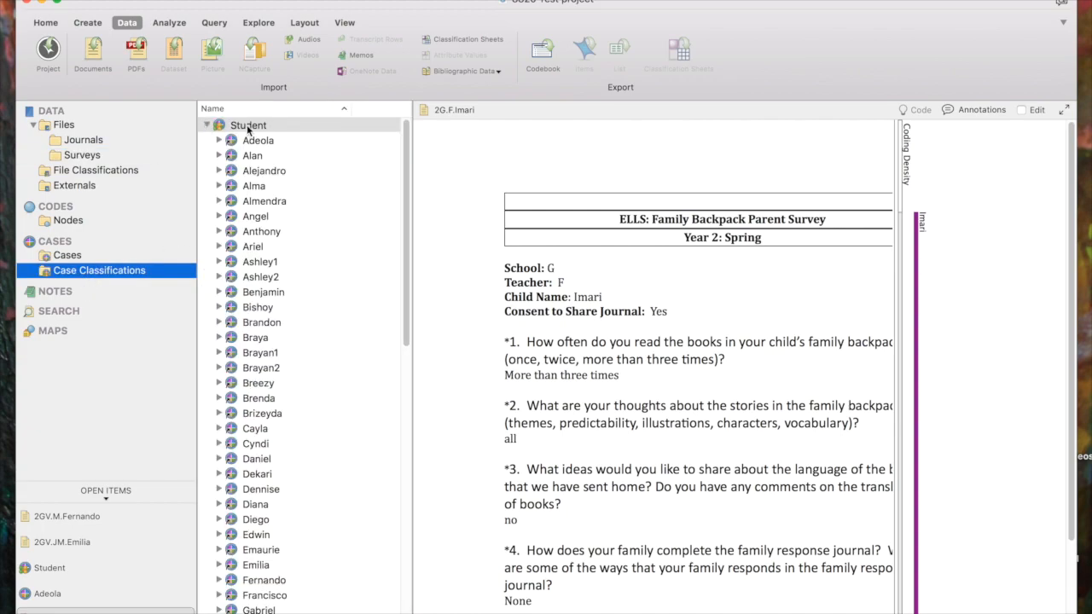
scroll(254, 606, "down", 1)
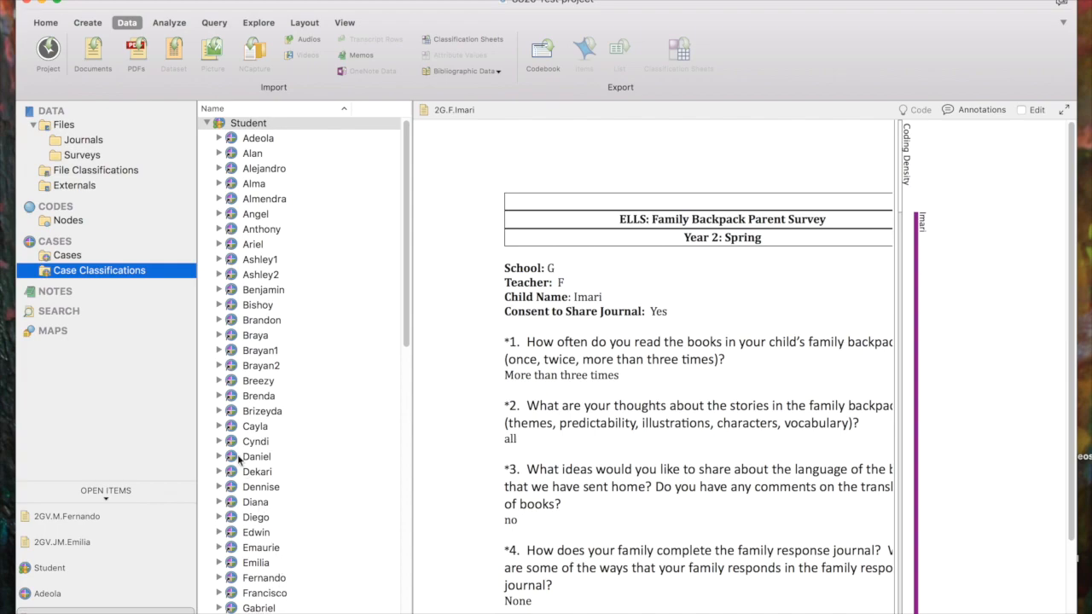
left_click(257, 122)
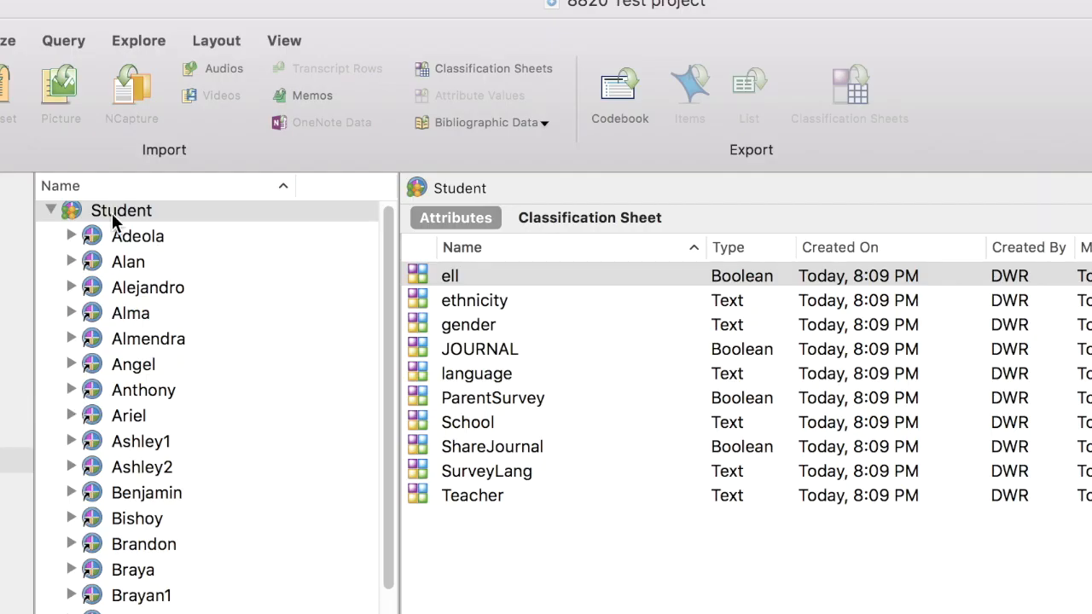
- Create a new text attribute named "School Cluster" in the Student classification
left_click(244, 124)
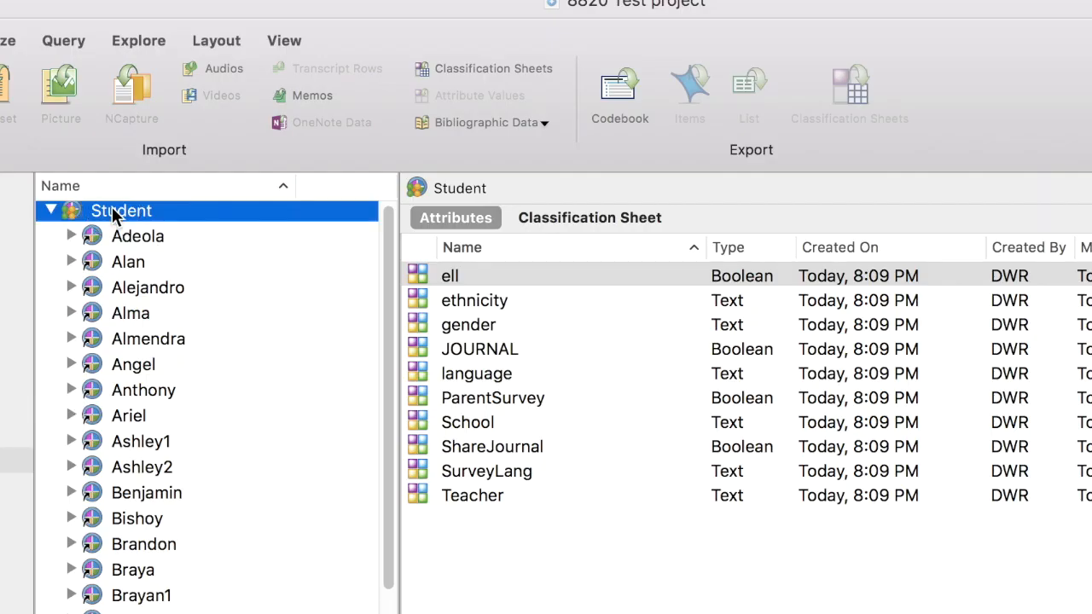
right_click(111, 213)
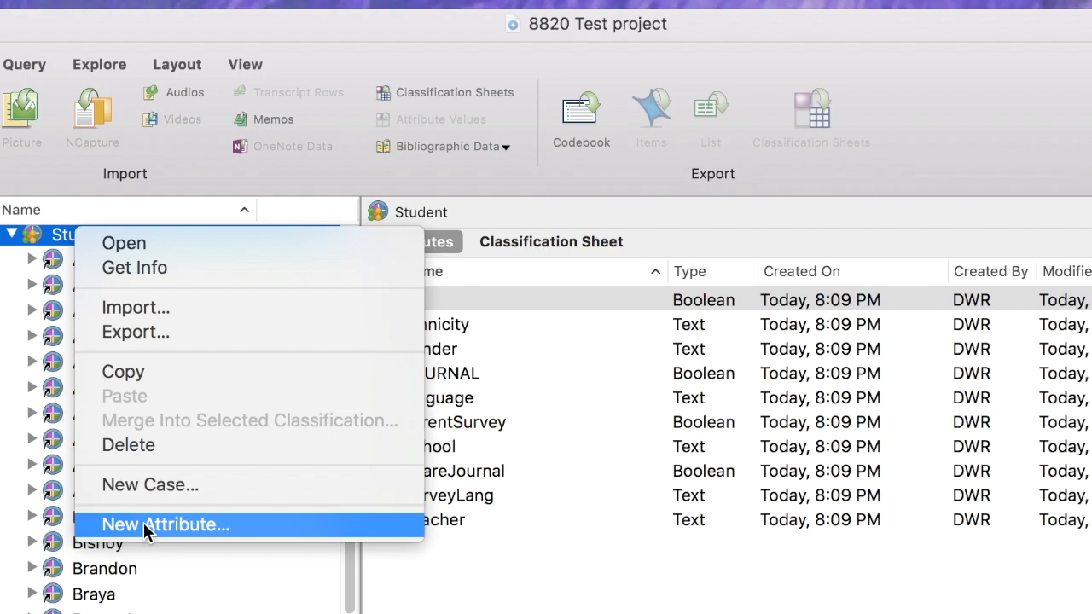
left_click(143, 525)
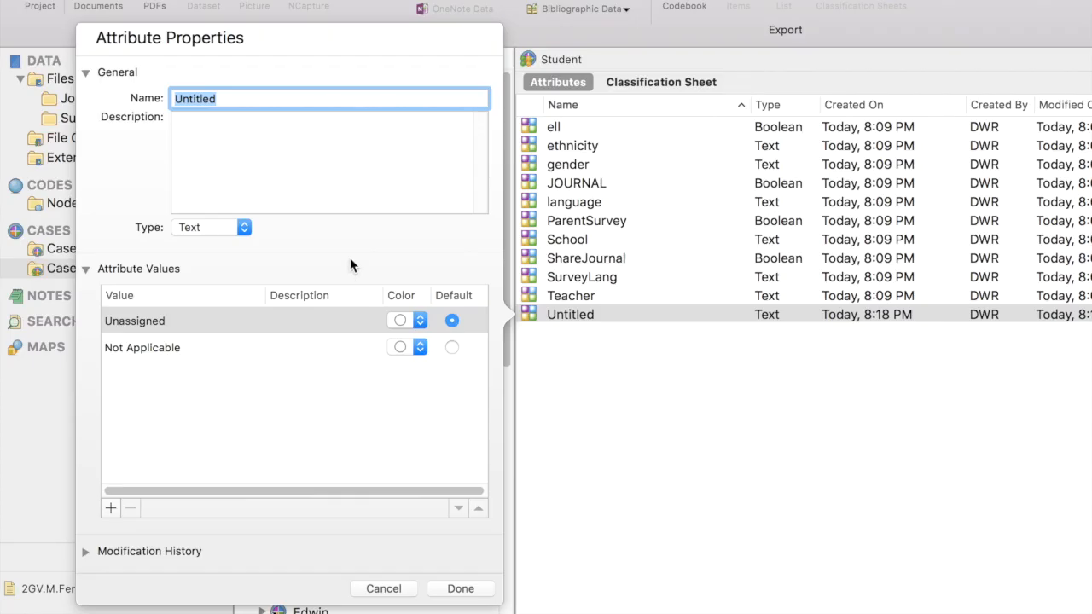
type("School C")
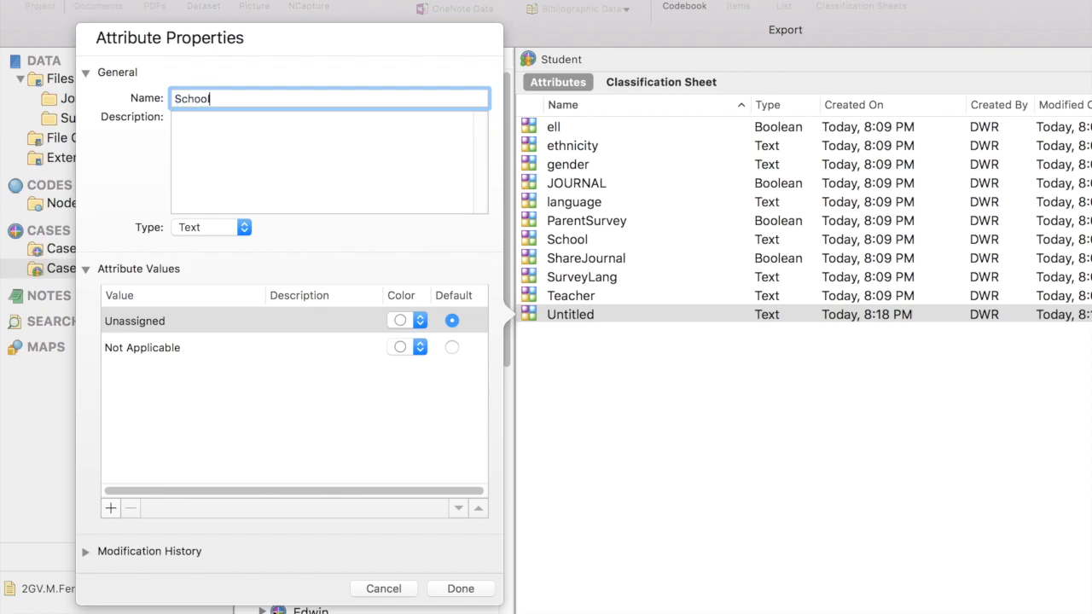
type("luster")
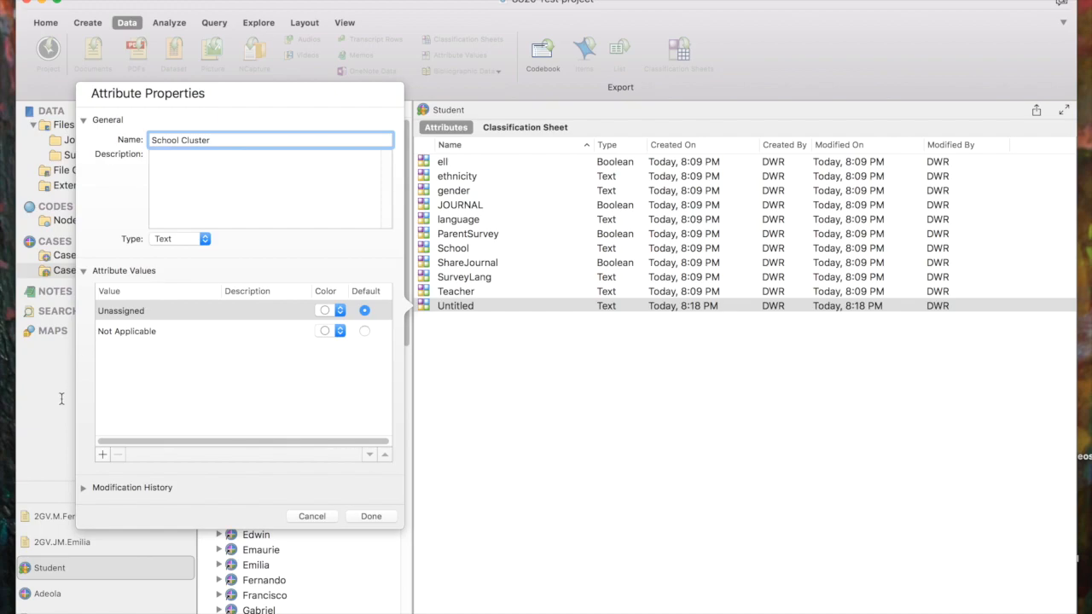
- Add the values West and East to the School Cluster attribute and save it
left_click(101, 456)
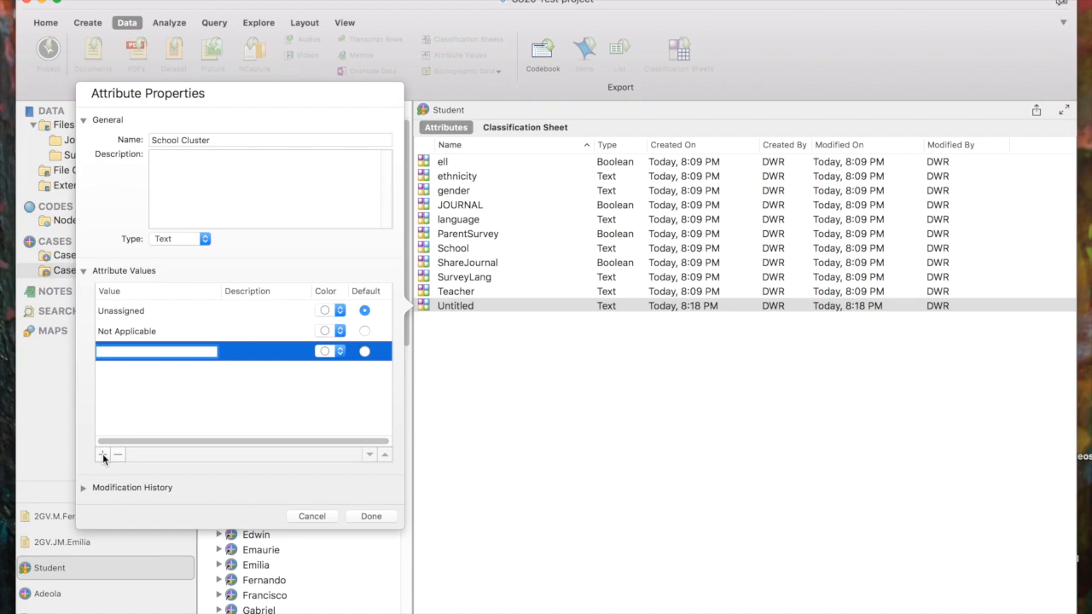
type("West")
left_click(102, 455)
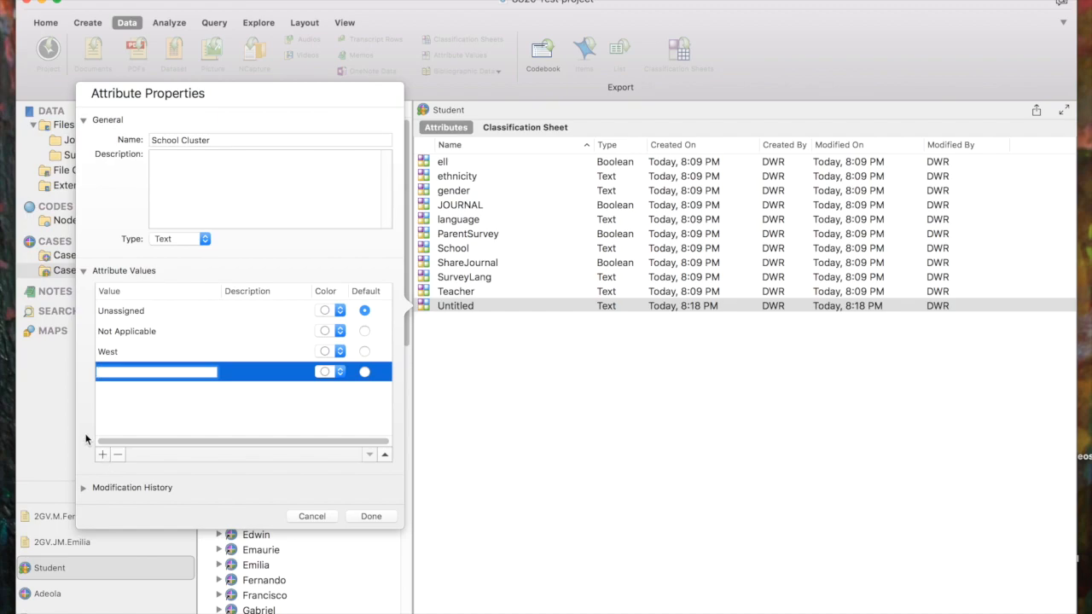
type("East")
left_click(371, 516)
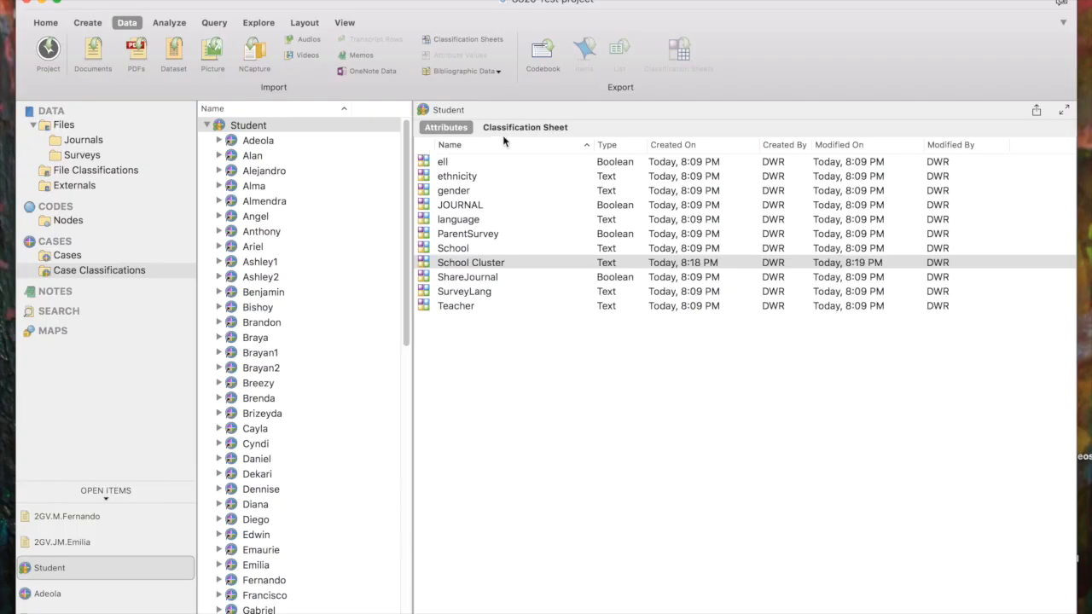
- In the Student classification sheet, set School Cluster to West for the first case and East for the second
left_click(188, 215)
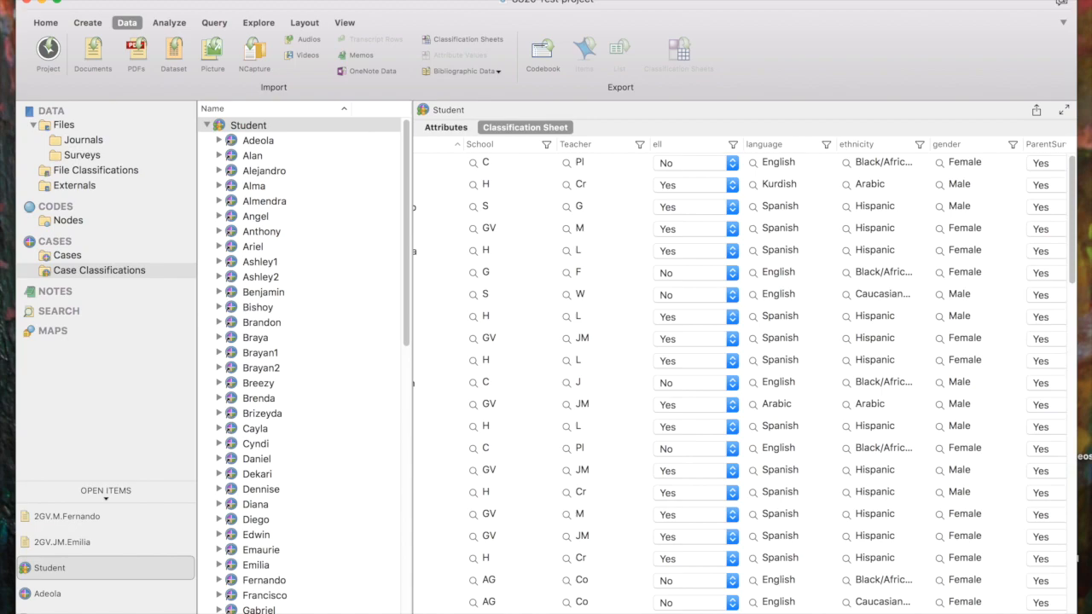
scroll(740, 375, "right", 10)
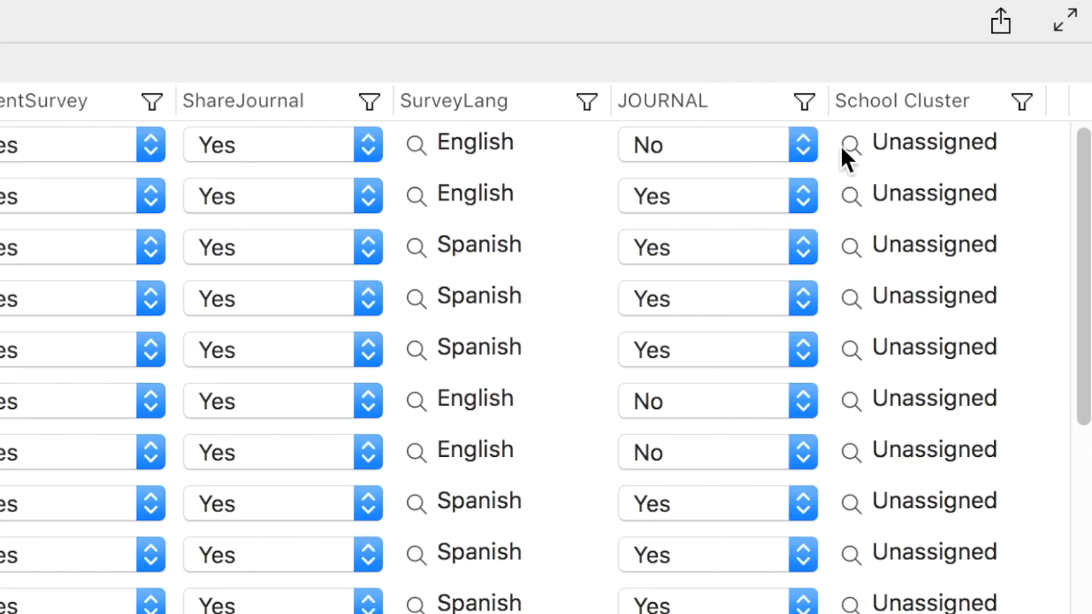
left_click(849, 143)
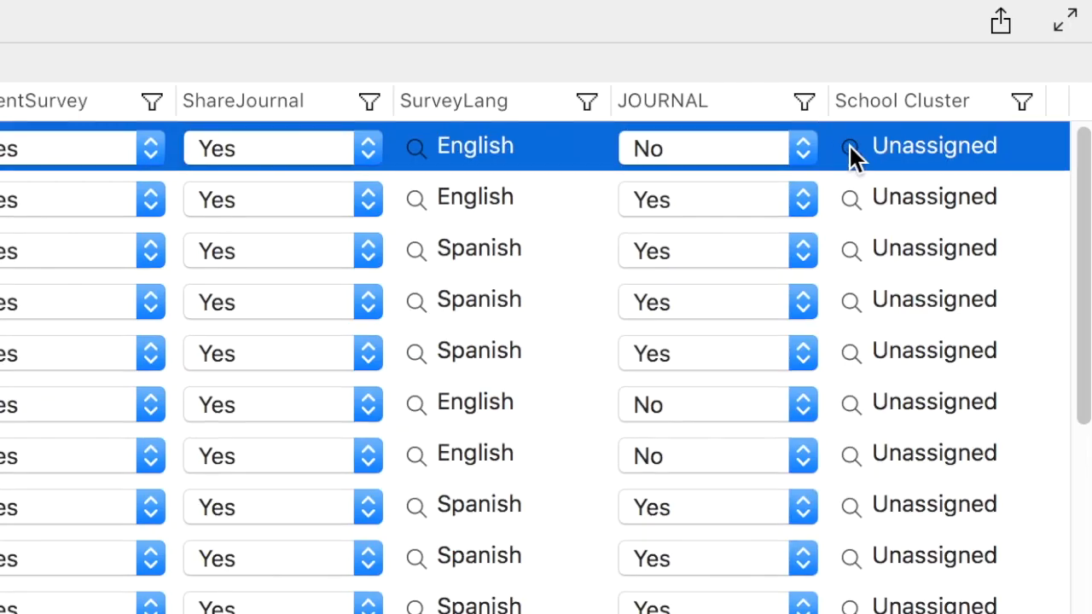
left_click(850, 146)
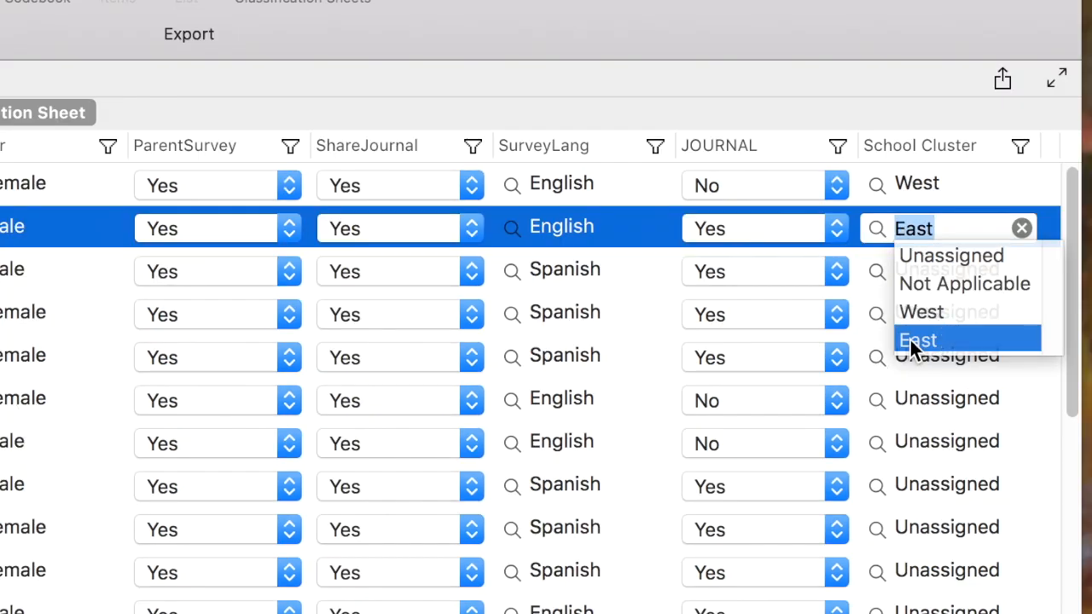
left_click(906, 343)
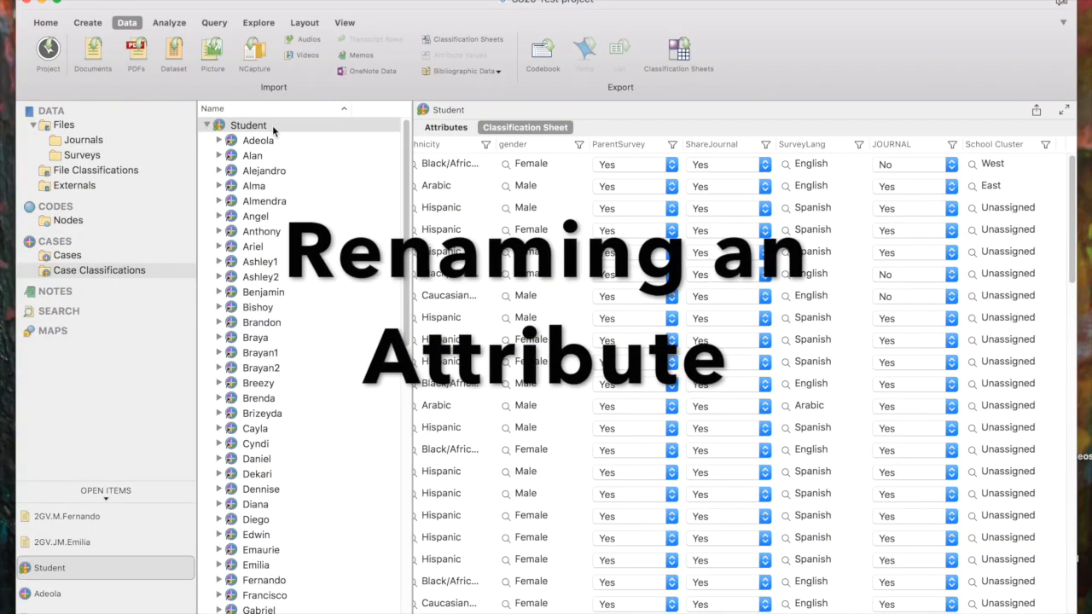
- Rename the School attribute of the Student classification as Building
left_click(442, 127)
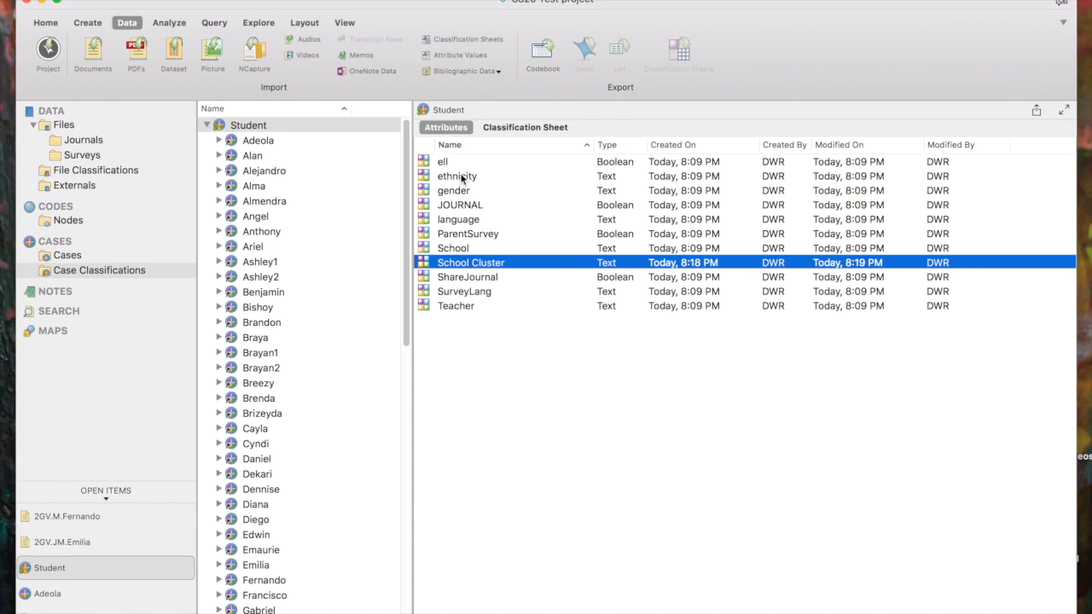
left_click(459, 249)
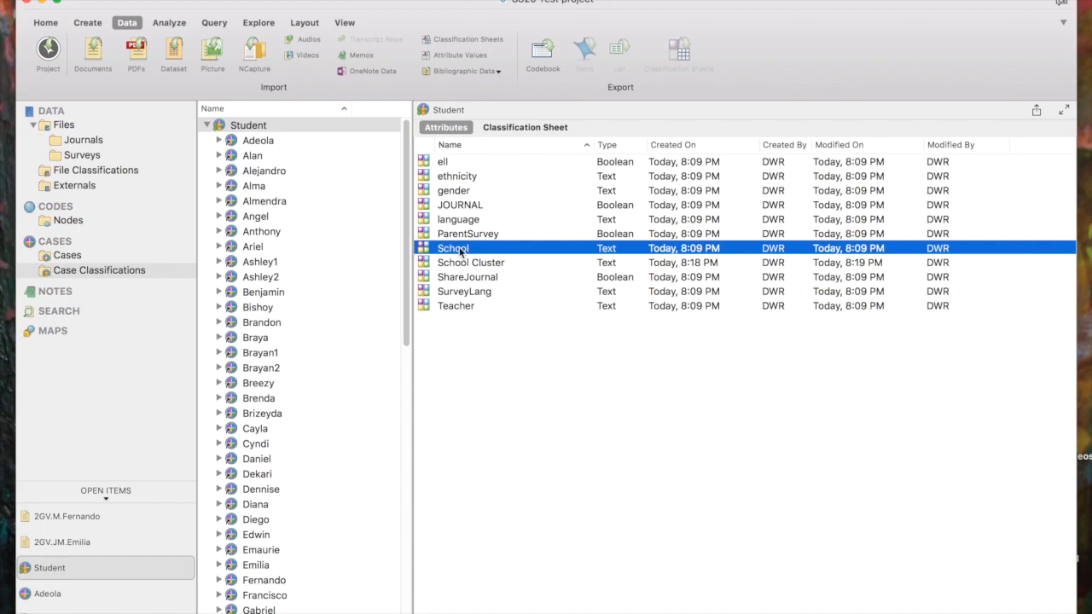
right_click(461, 251)
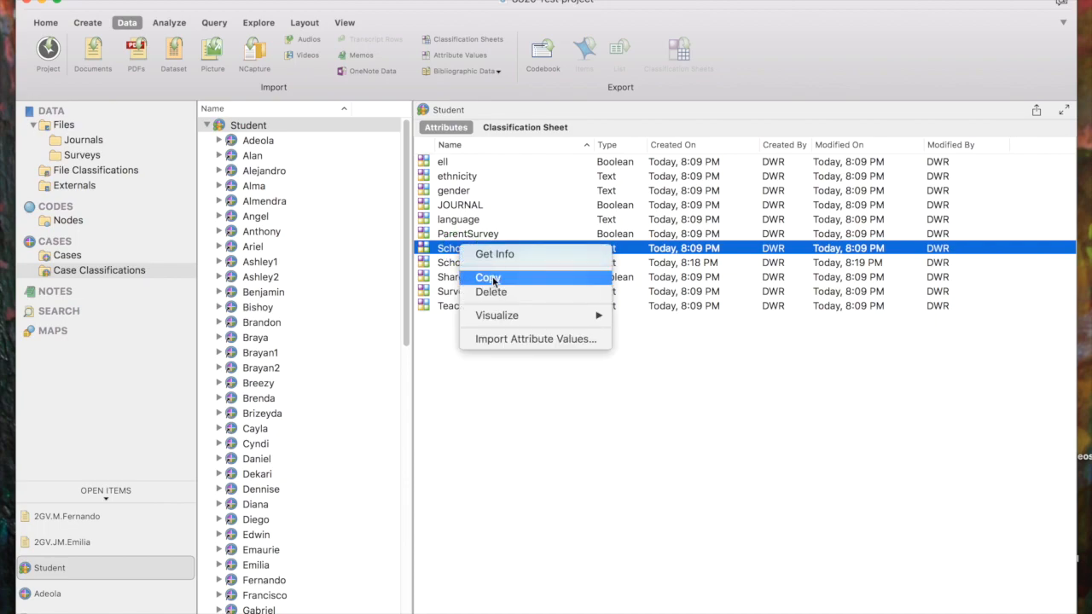
left_click(497, 255)
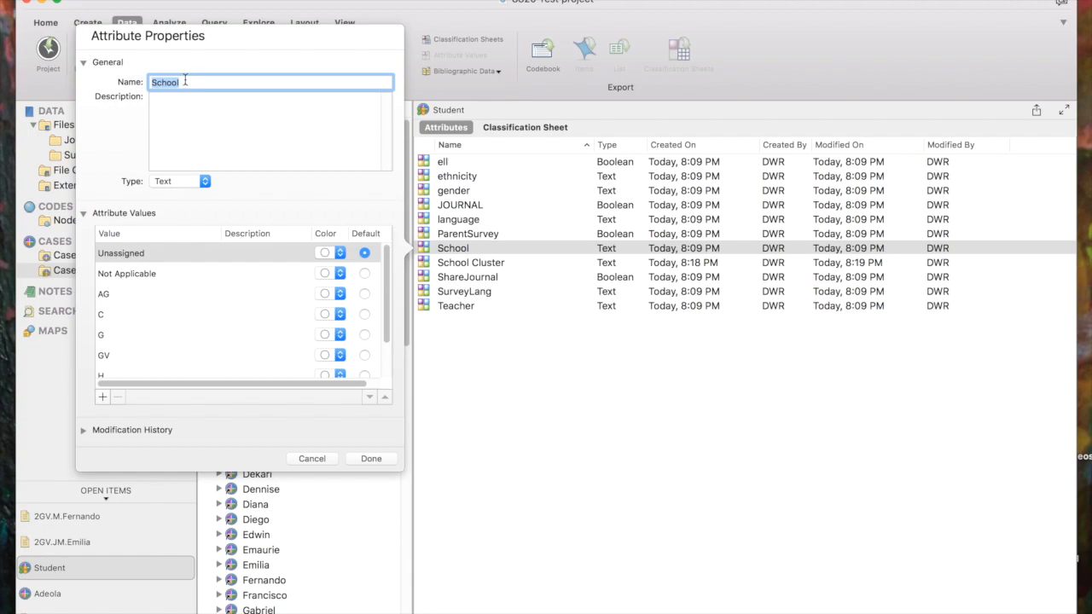
type("Building")
left_click(371, 460)
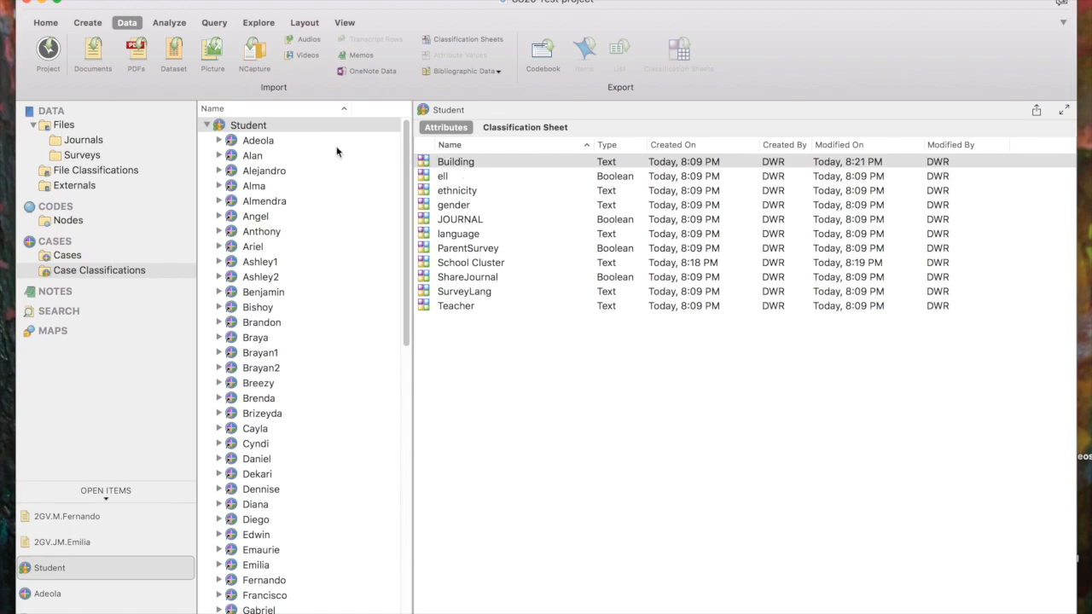
- Create a new case in the Student classification and name it with the student's first name
right_click(251, 127)
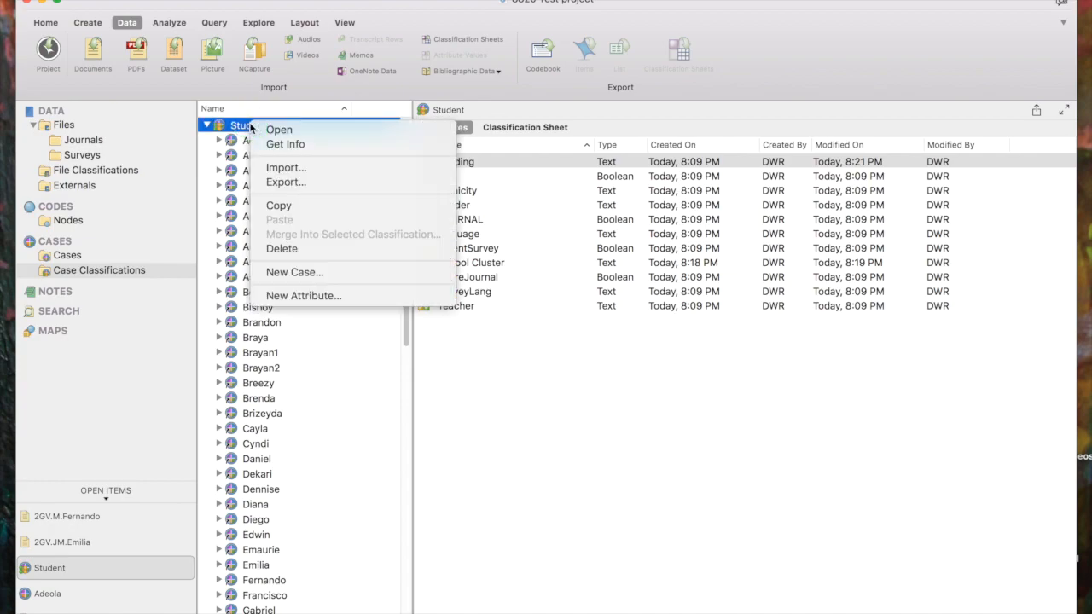
left_click(292, 272)
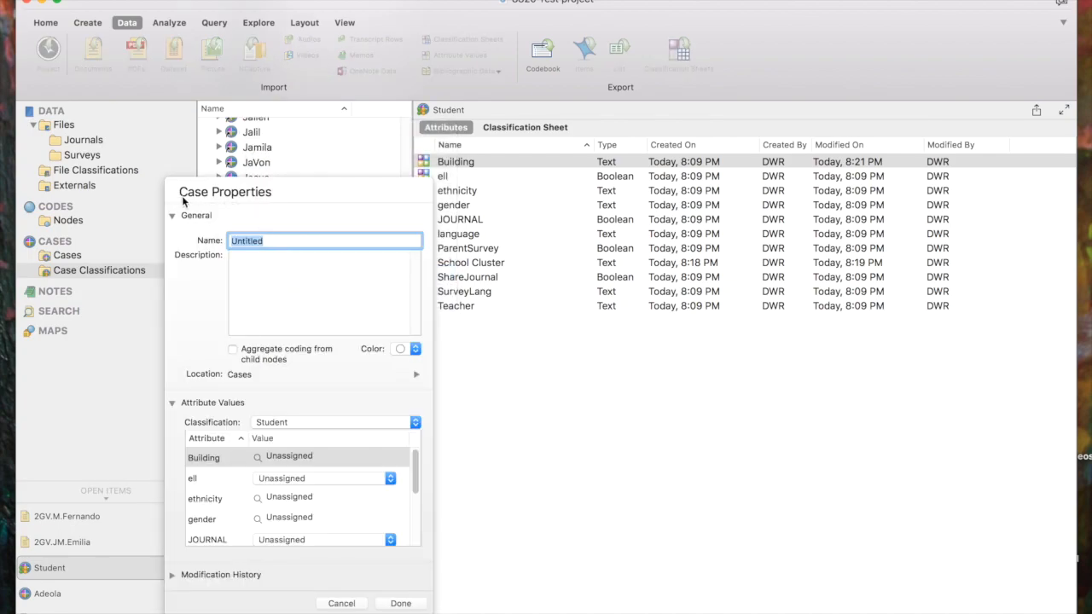
type("Debbie")
scroll(281, 514, "down", 1)
scroll(282, 516, "up", 1)
- Set the new case's Building to AG, ell to No, ethnicity to Caucasian/European American and gender to Female, and save the case
left_click(274, 458)
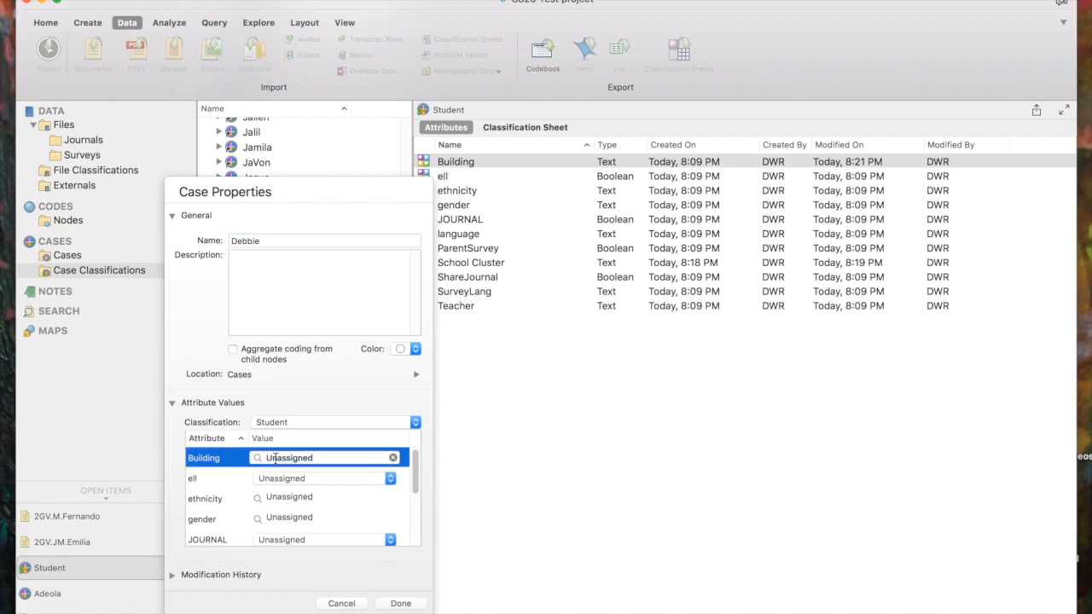
left_click(257, 458)
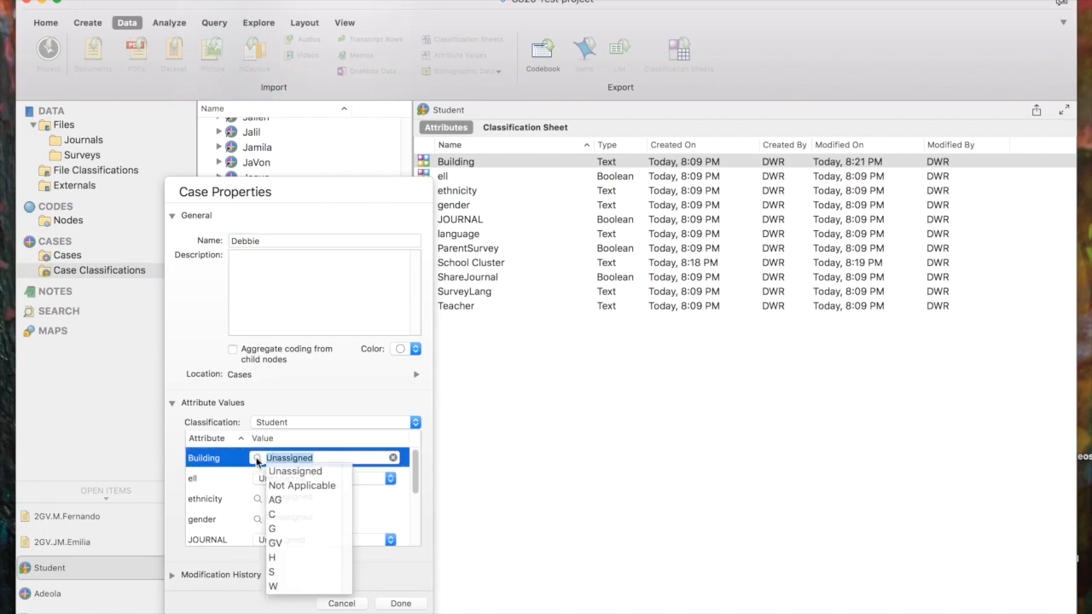
left_click(276, 500)
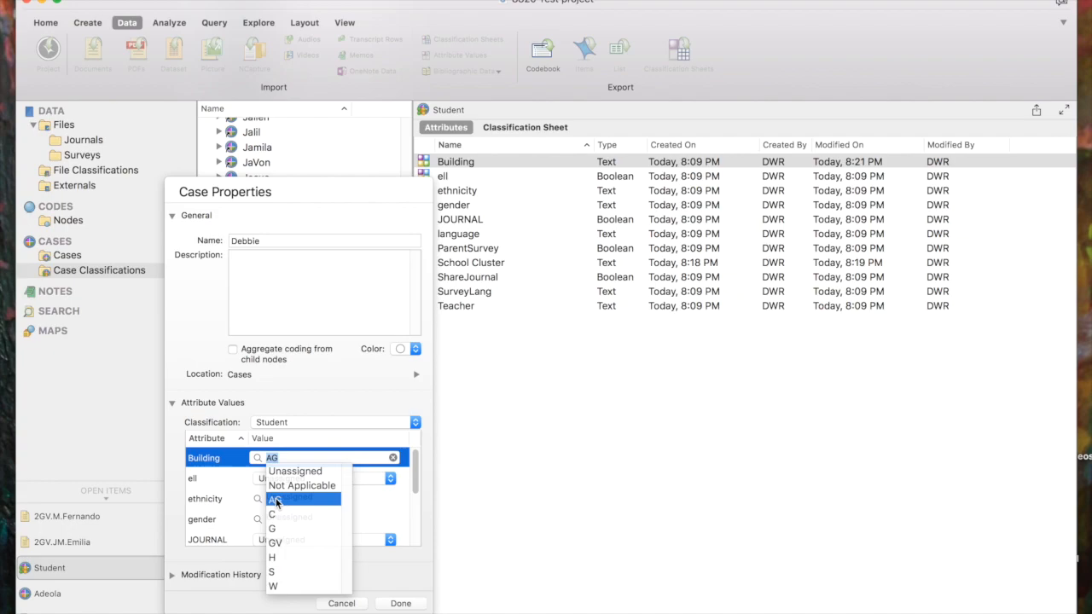
left_click(239, 479)
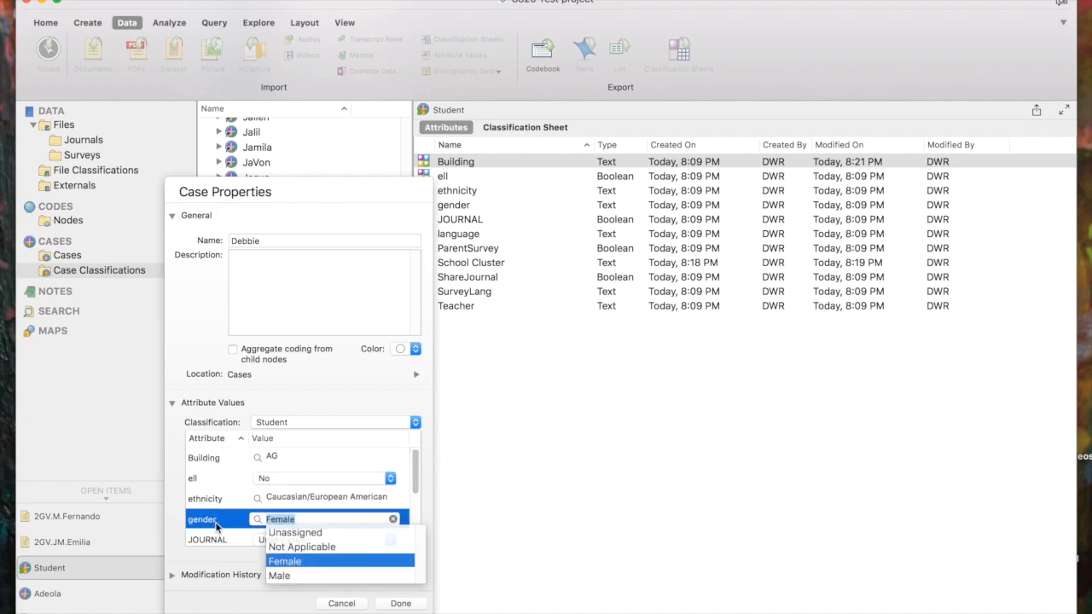
left_click(221, 521)
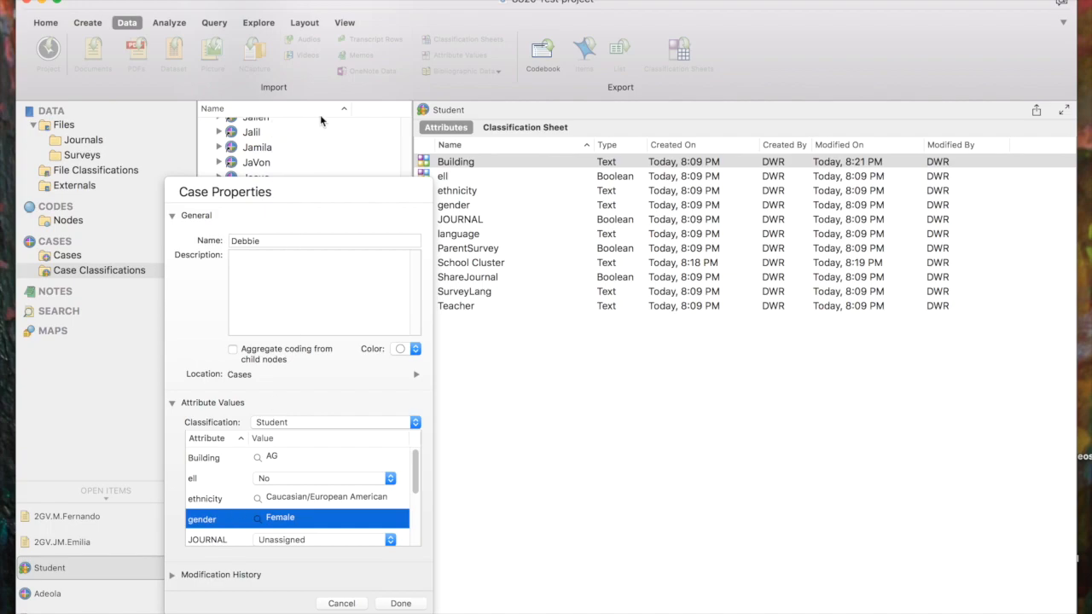
key("Return")
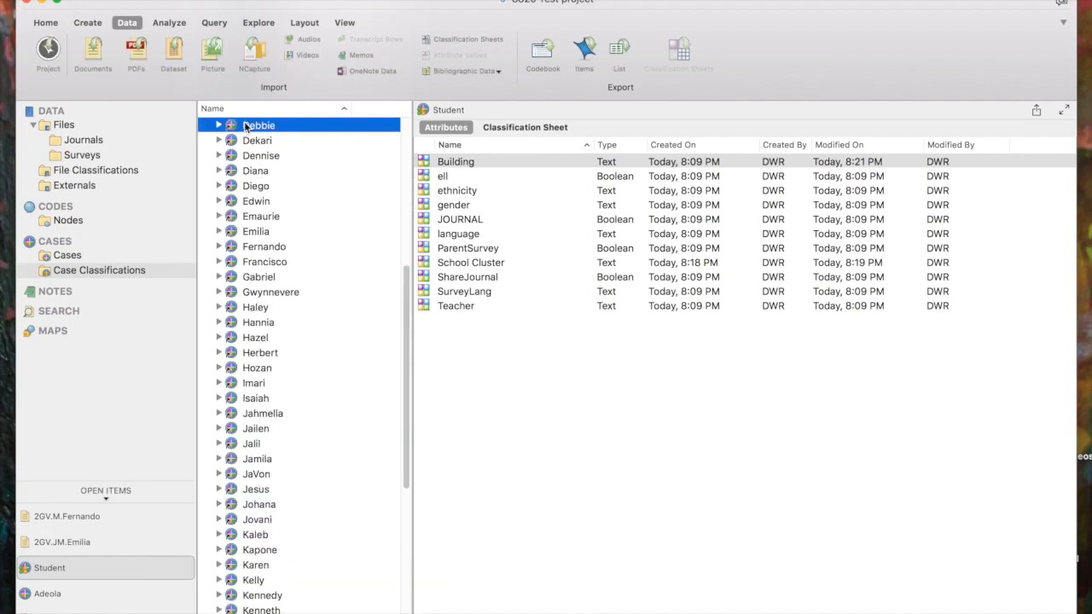
- Find the new case in the Student classification sheet and set its language to English
left_click(516, 126)
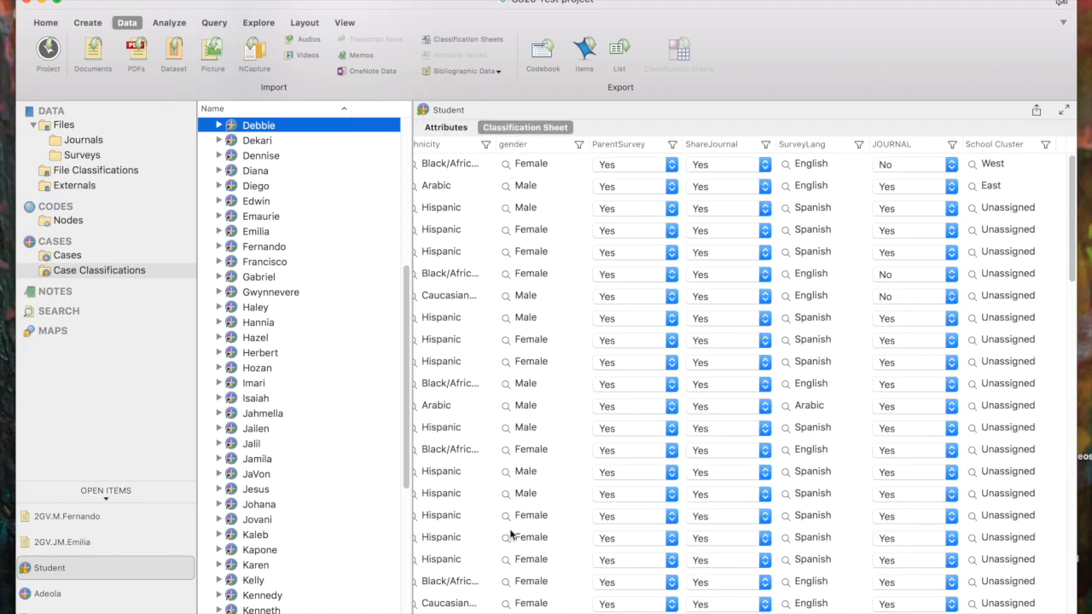
scroll(495, 528, "left", 10)
scroll(494, 527, "down", 5)
left_click(427, 472)
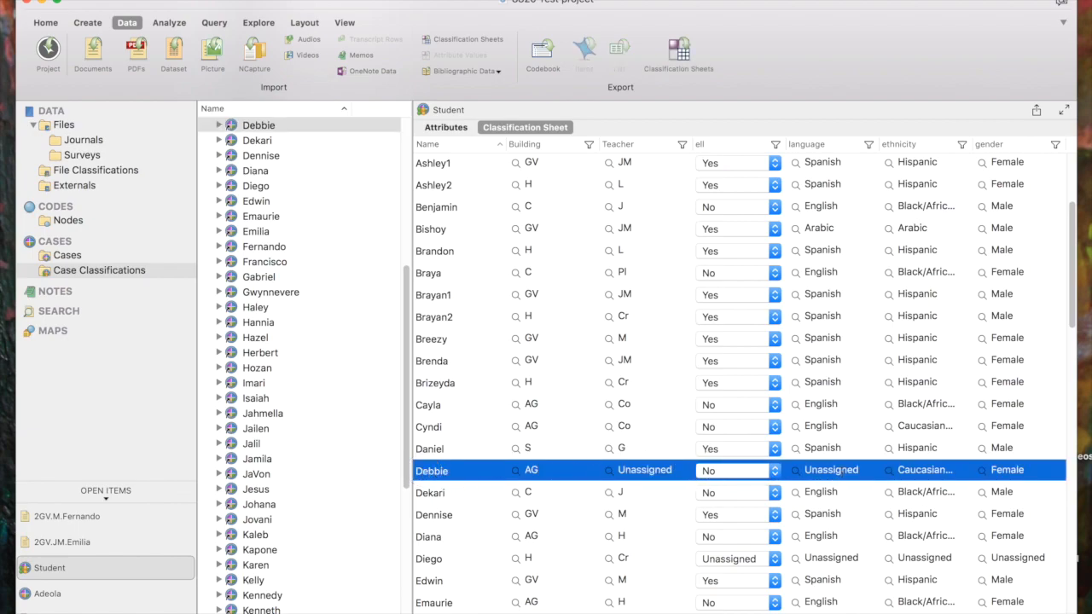
left_click(798, 475)
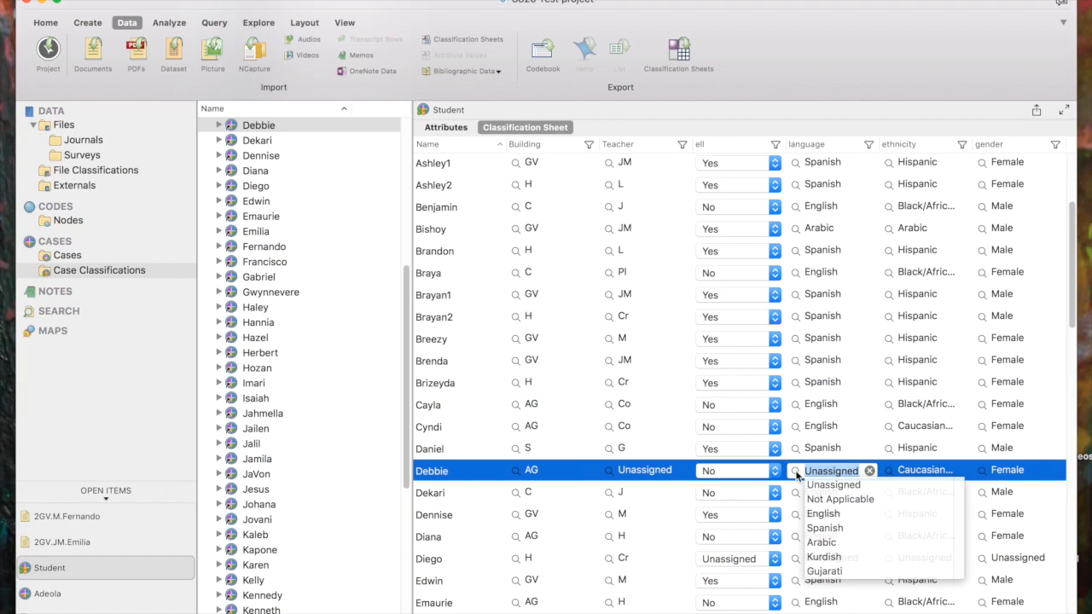
left_click(822, 513)
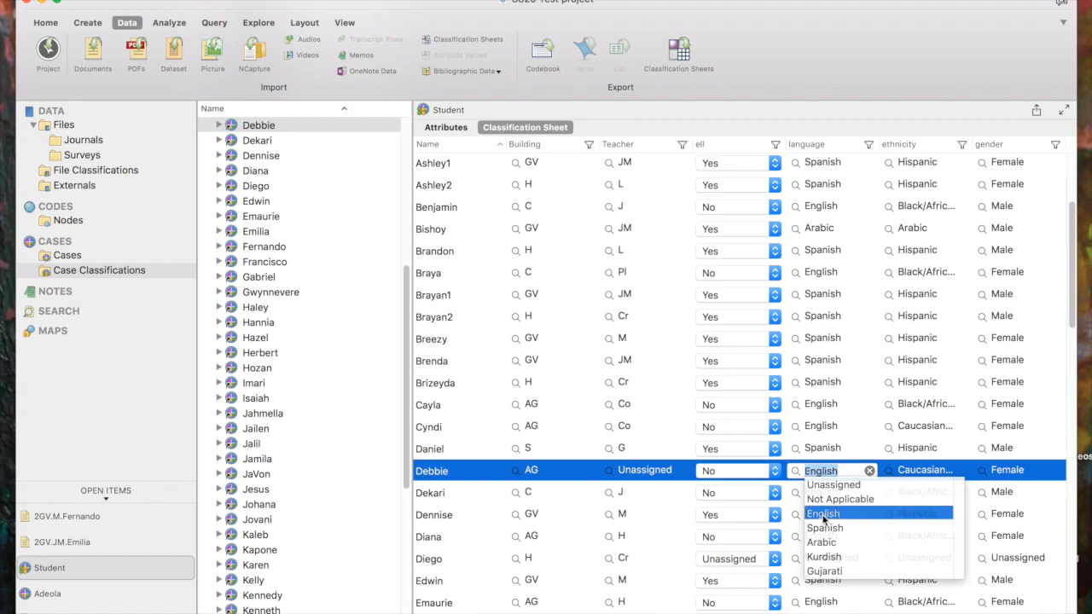
left_click(690, 510)
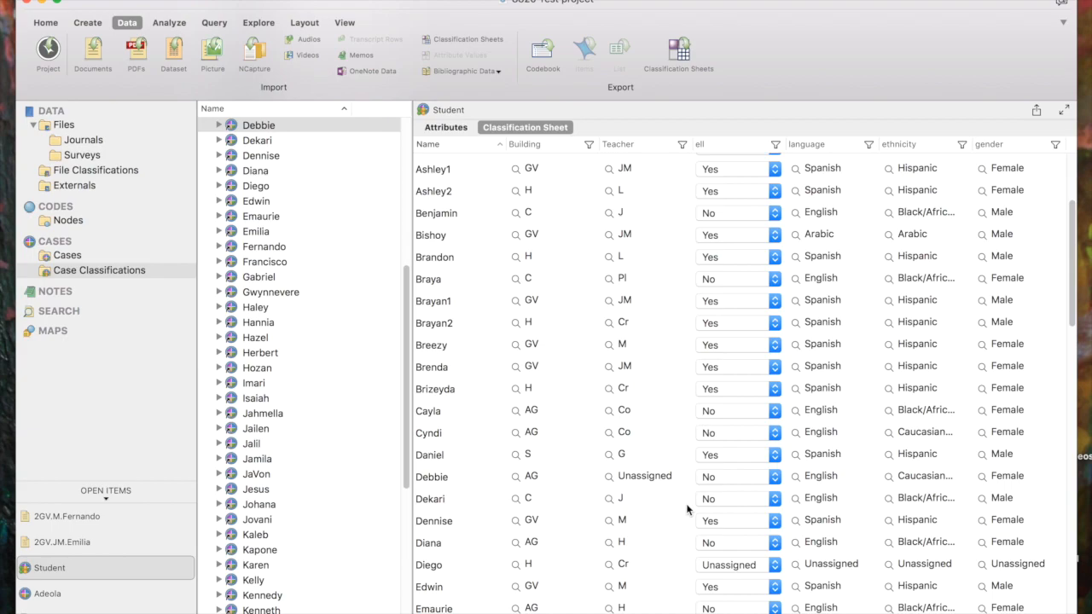
- Export the Student classification sheet to the Desktop, choosing Comma Separated Values (.csv) as the file format
scroll(686, 510, "down", 2)
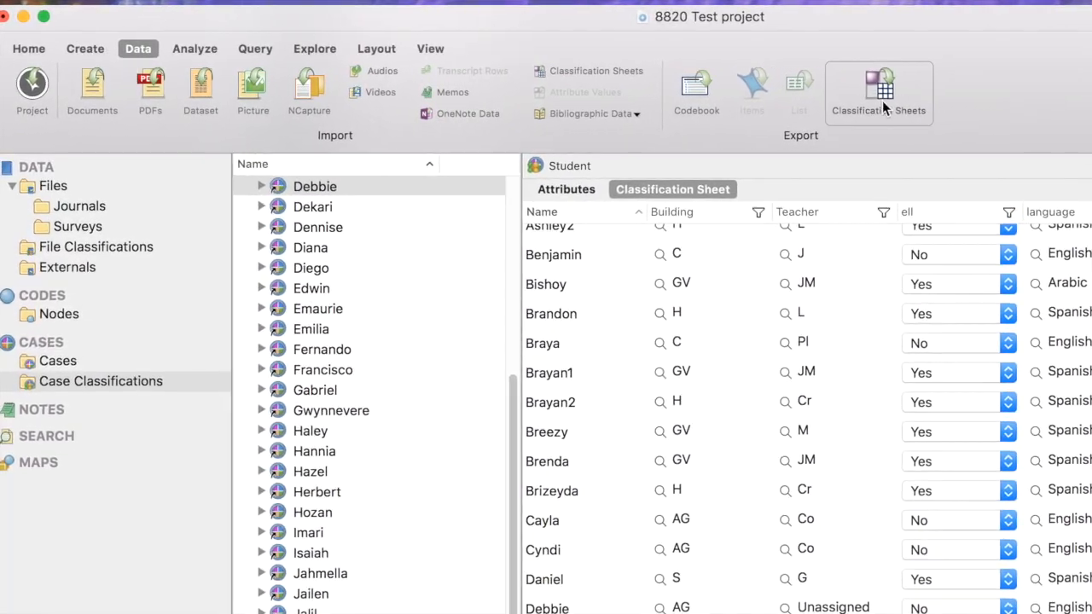
left_click(896, 92)
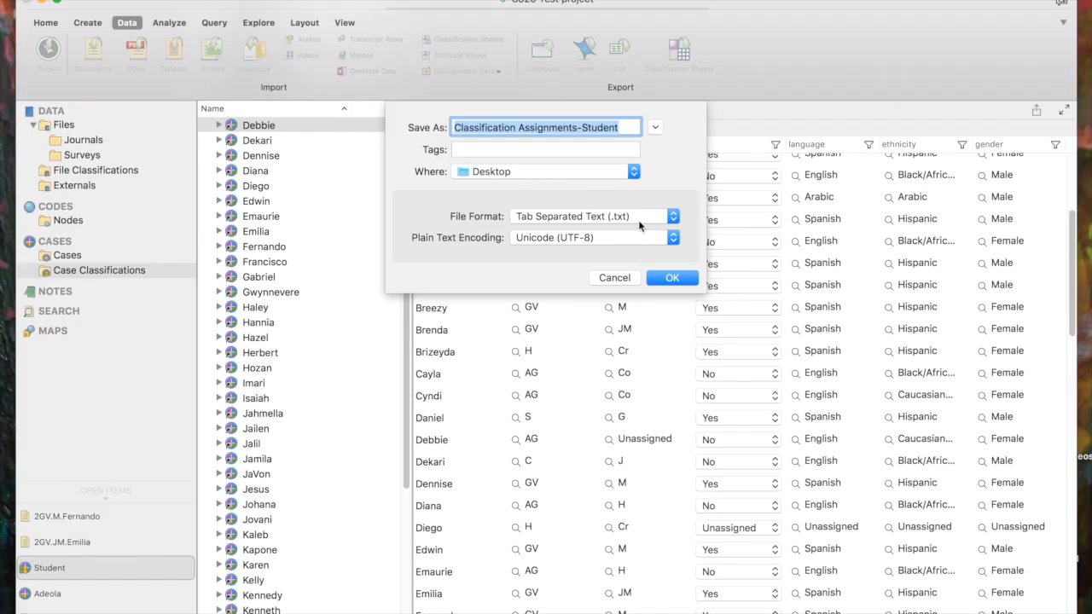
left_click(674, 220)
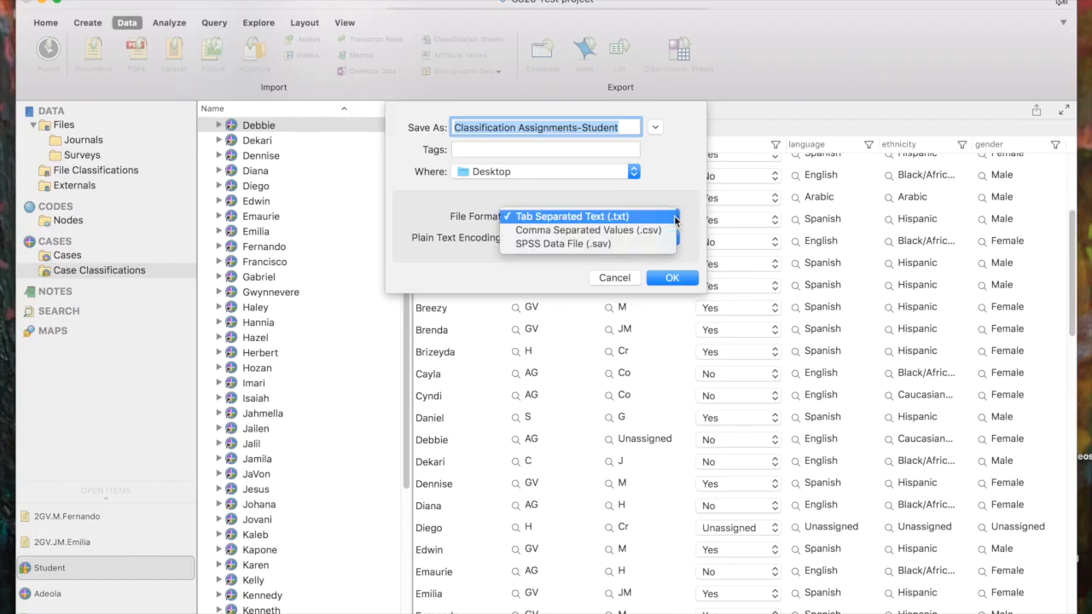
left_click(646, 233)
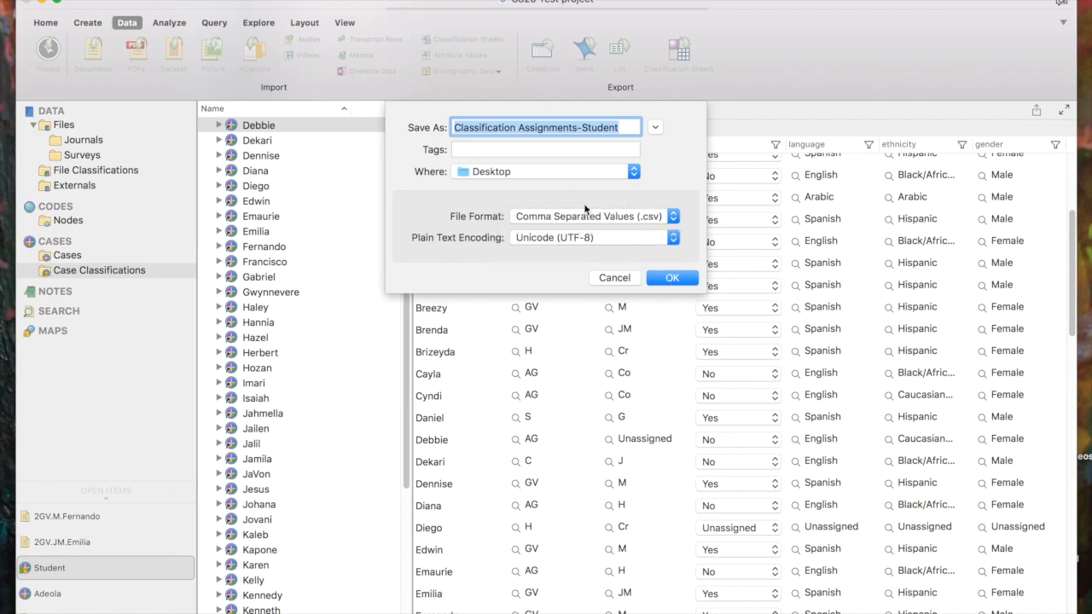